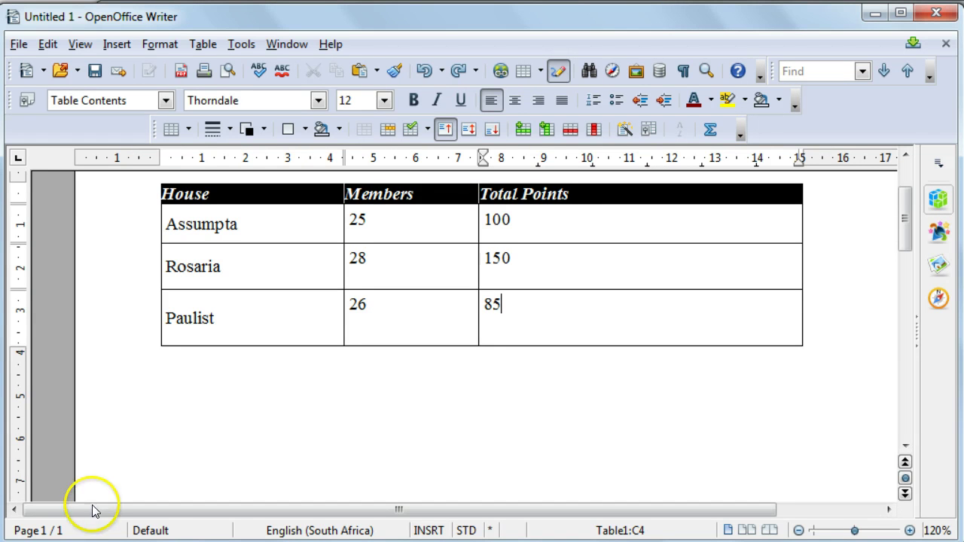
- Sort the whole table by column 1, Alphanumeric, Ascending: Assumpta, Paulist, Rosaria
mouse_move(404, 188)
mouse_down()
mouse_move(577, 194)
mouse_move(568, 314)
mouse_up()
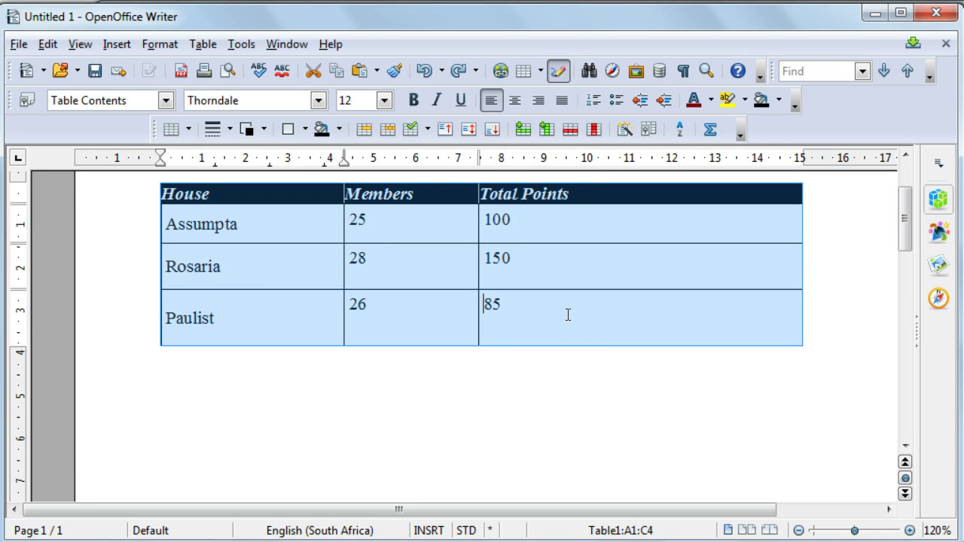
click(209, 47)
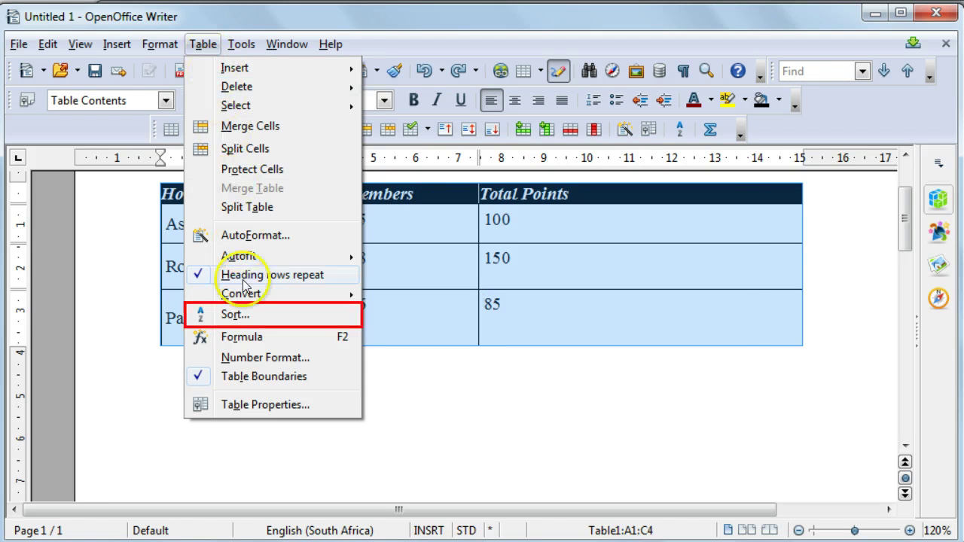
click(247, 316)
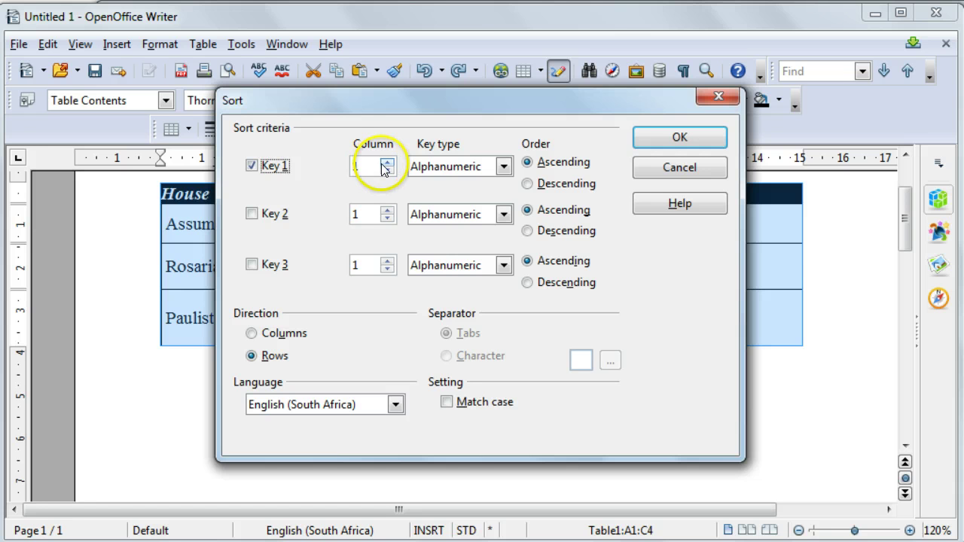
click(387, 162)
click(387, 172)
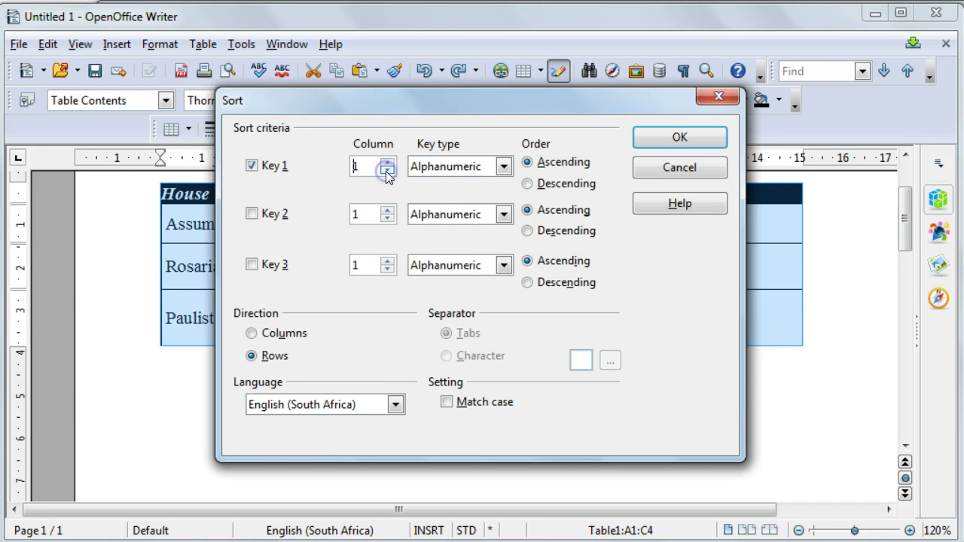
click(504, 166)
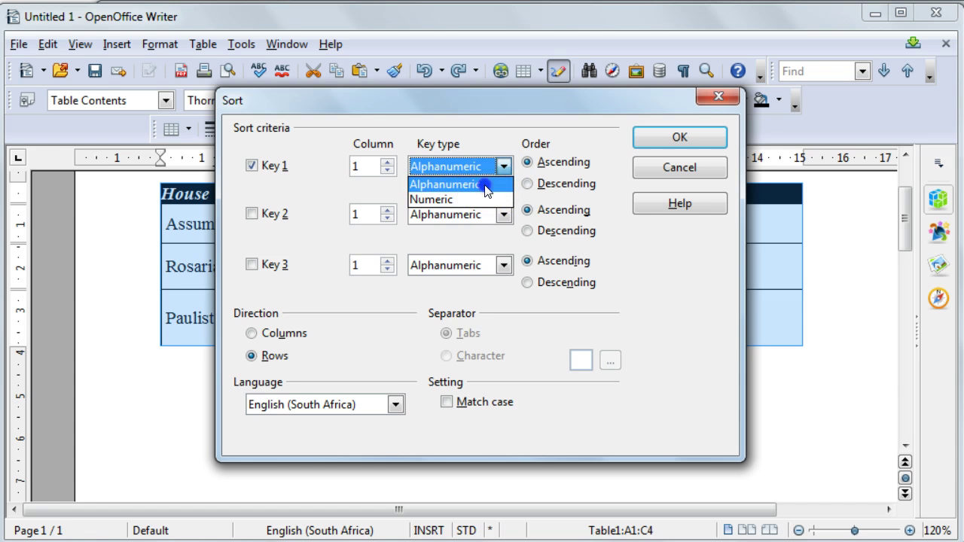
click(484, 185)
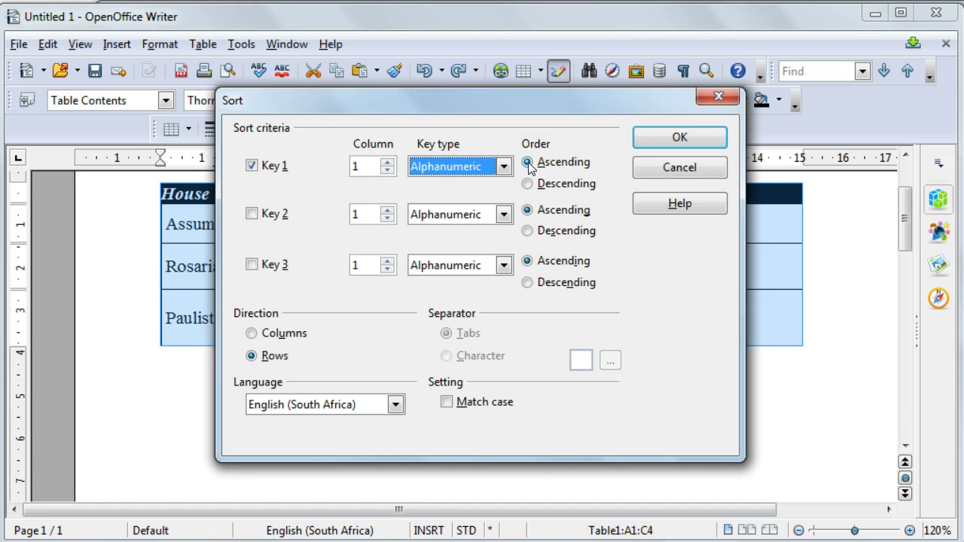
click(679, 139)
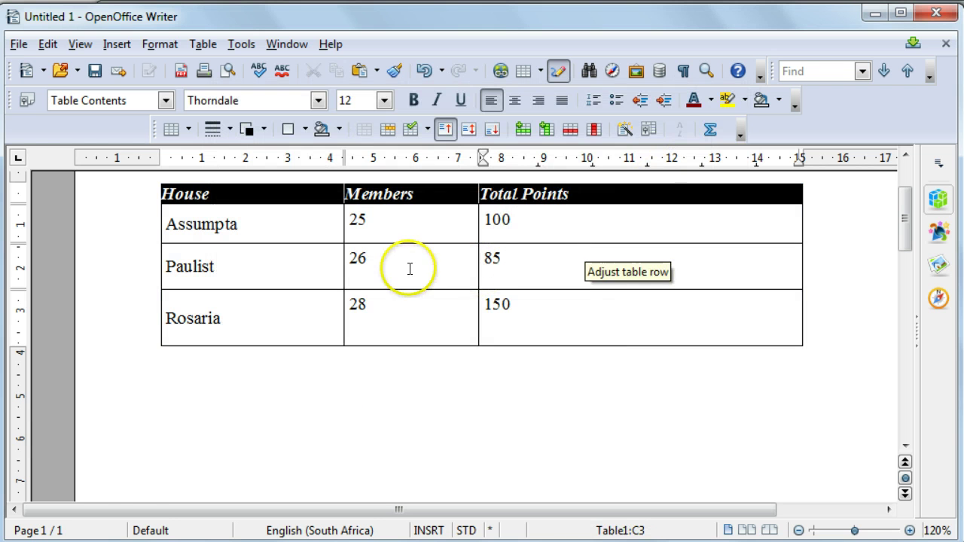
drag(281, 237, 276, 290)
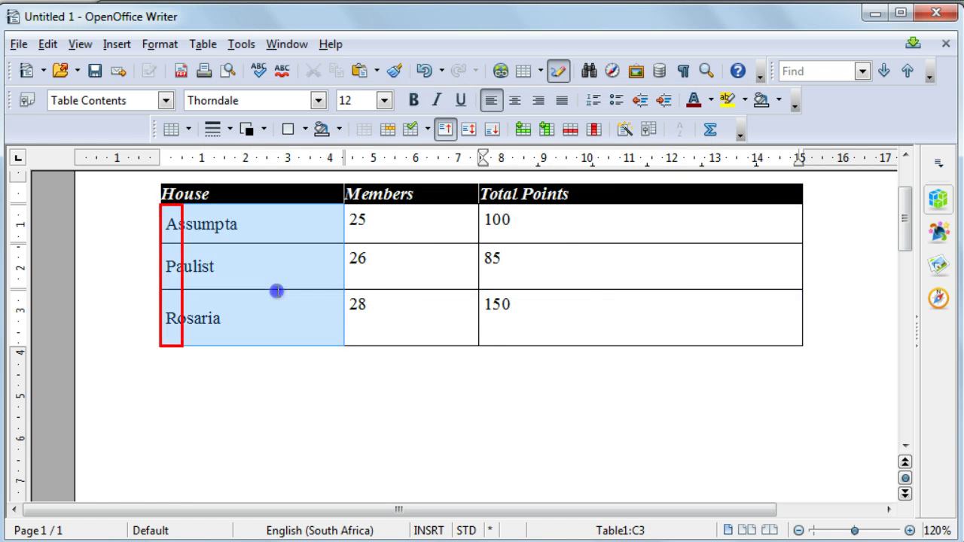
click(377, 264)
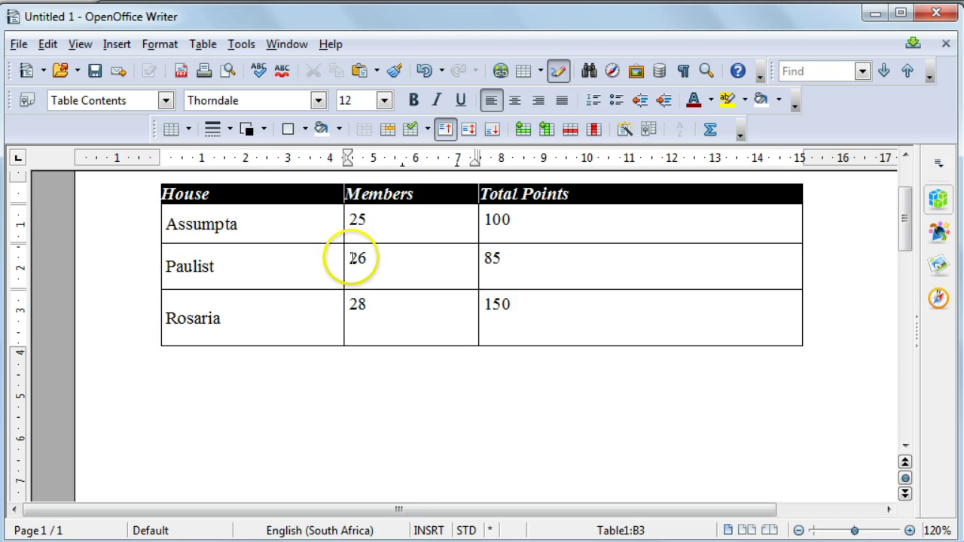
drag(352, 258, 520, 259)
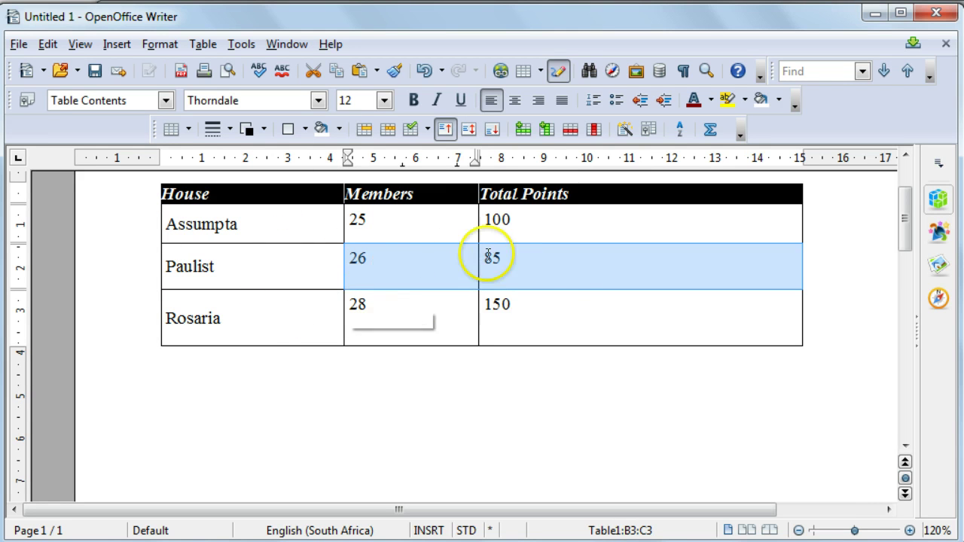
click(381, 259)
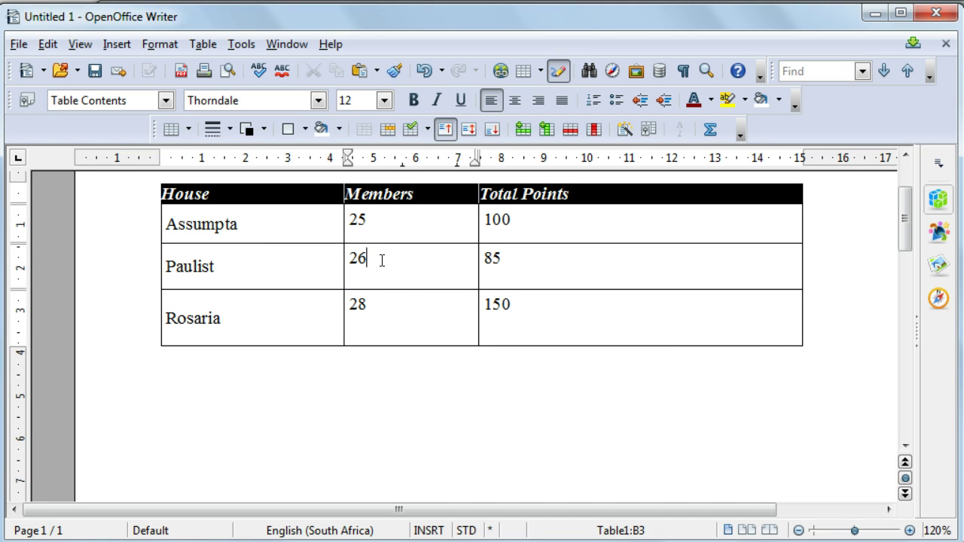
click(389, 308)
- Insert an empty row below Rosaria and type 'Totals' in its first cell
click(391, 309)
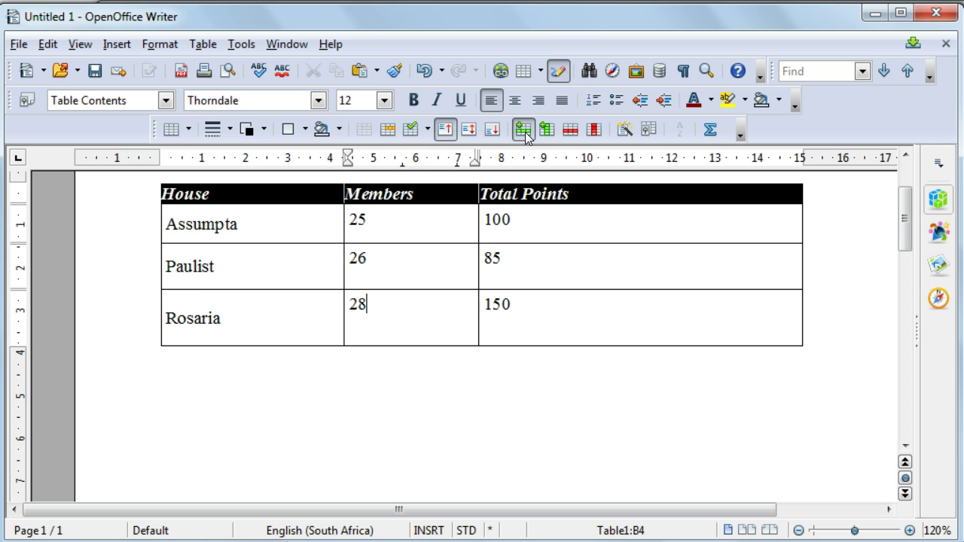
click(524, 131)
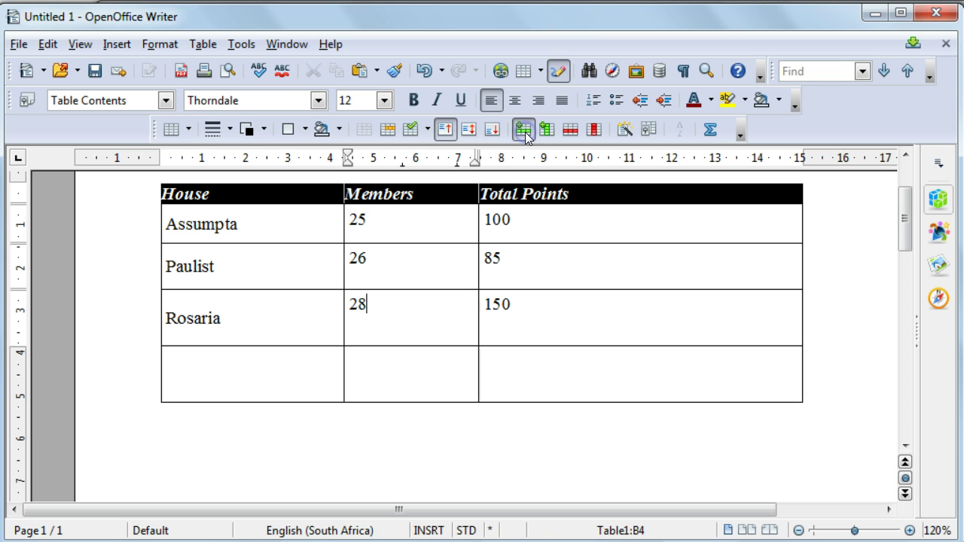
click(331, 367)
text(Tot)
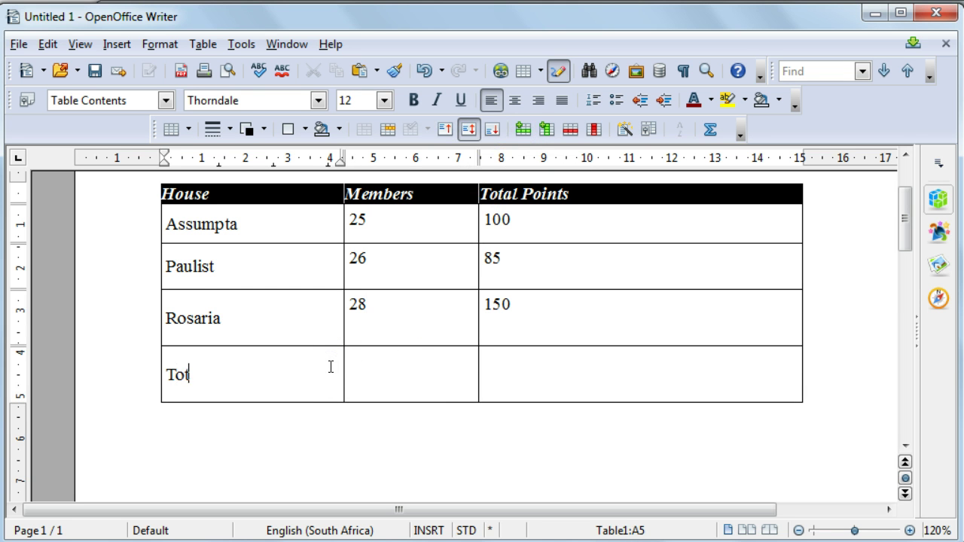
text(als)
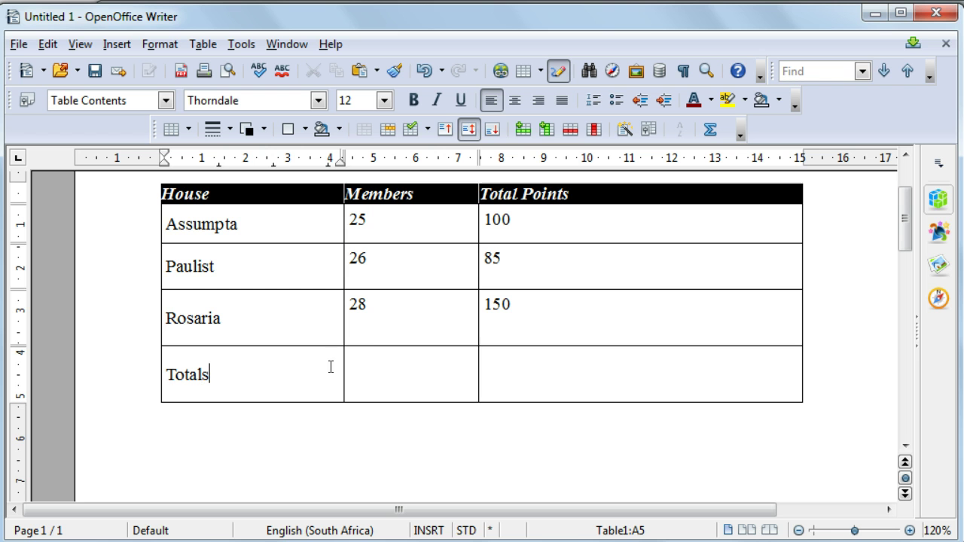
click(364, 366)
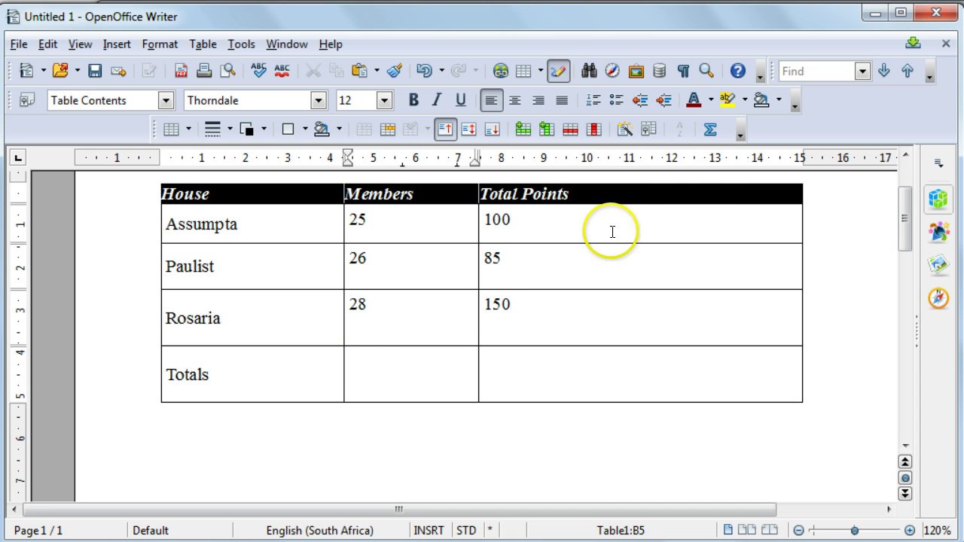
- Put the formula =sum(<B2:B4>) in cell B5 so the Members total reads 79
click(712, 130)
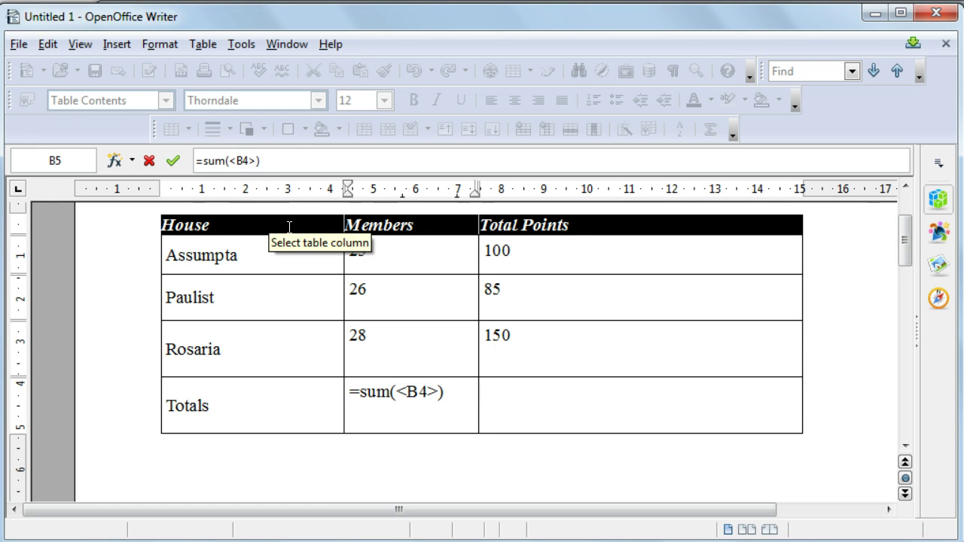
key(BackSpace)
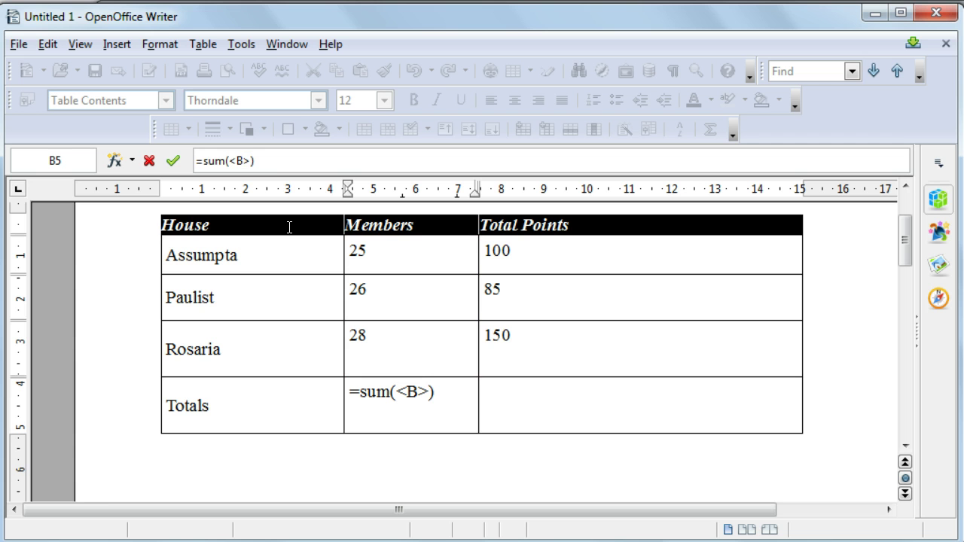
text(2:B)
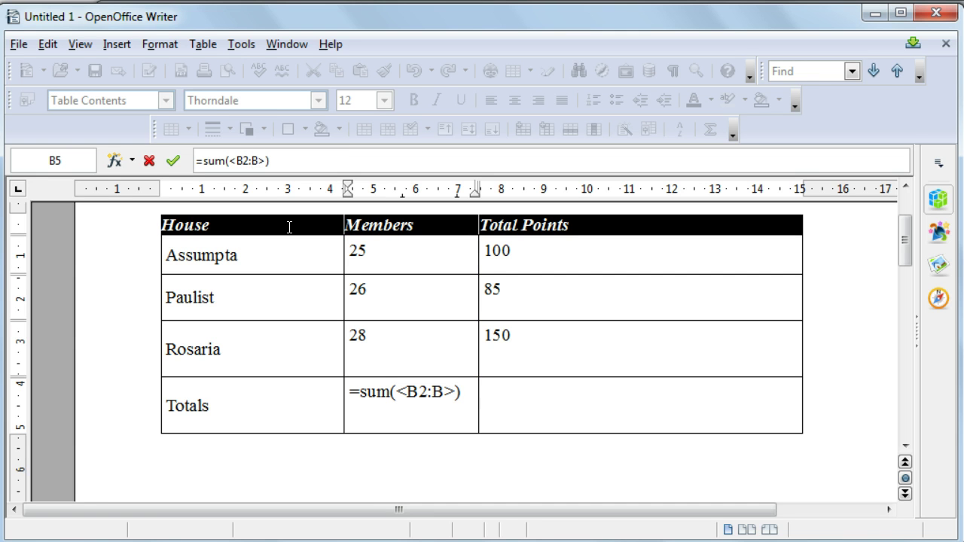
text(4)
key(Return)
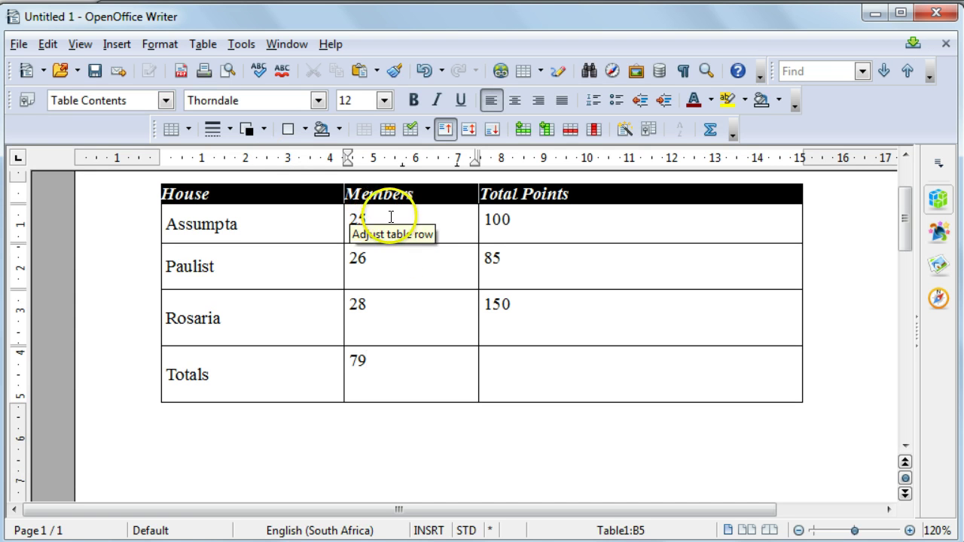
mouse_move(355, 359)
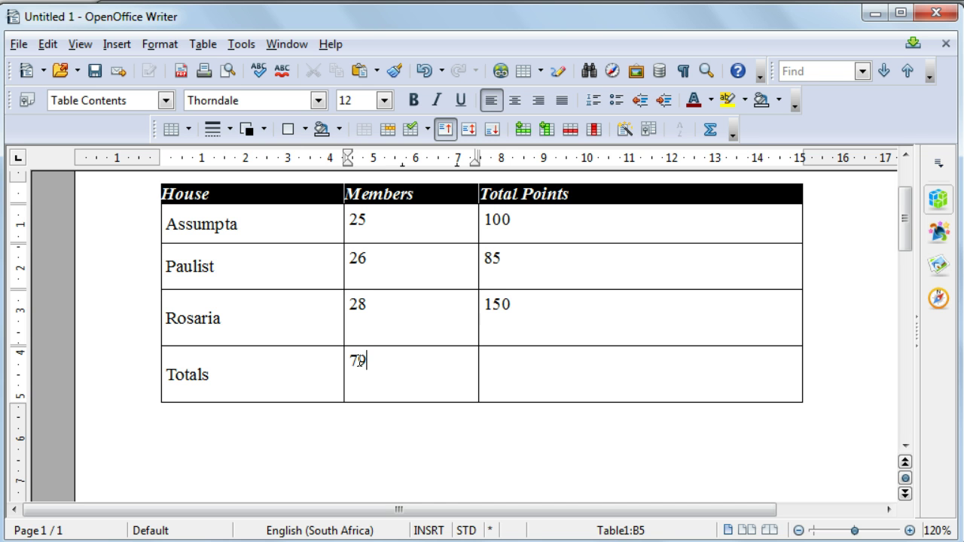
- Enter a sum formula over C2, C3 and C4 in cell C5, showing 335 Total Points
click(495, 358)
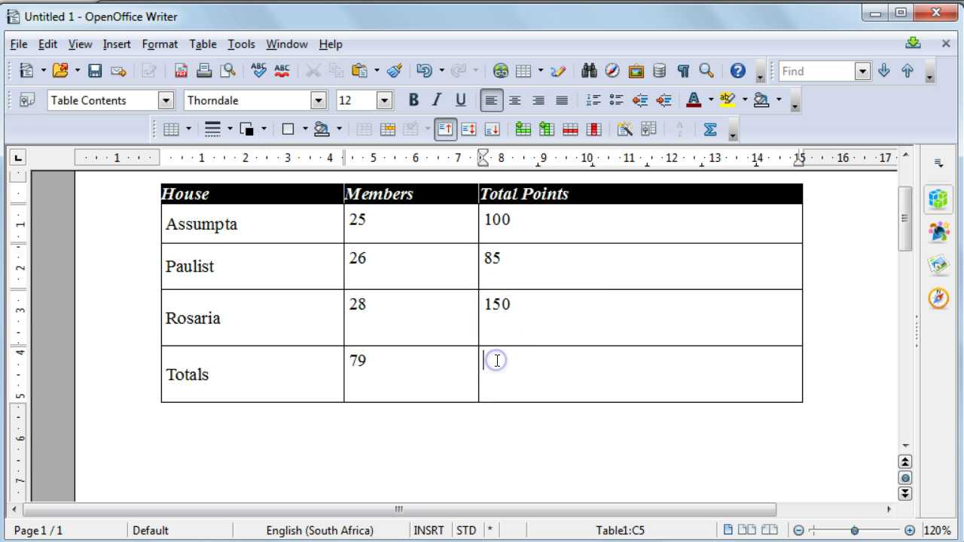
click(710, 130)
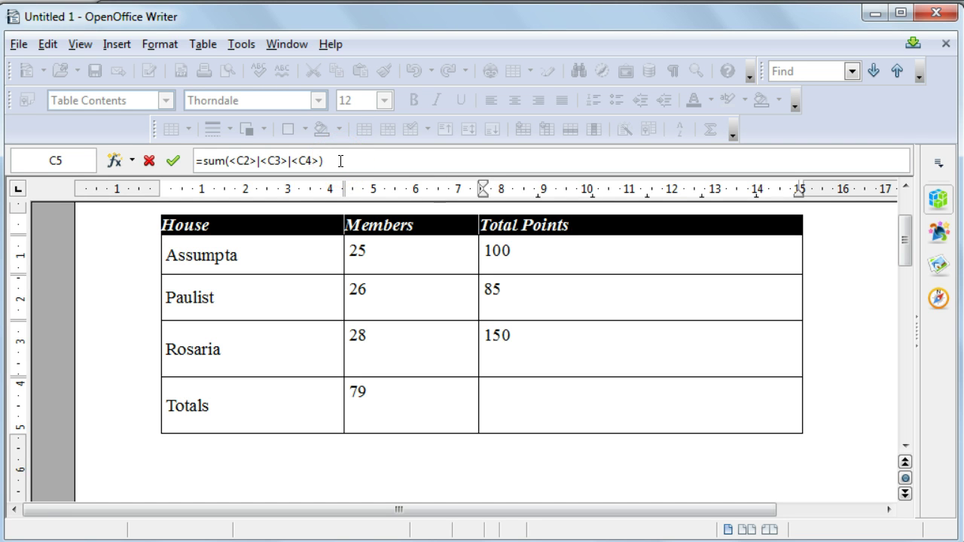
click(132, 162)
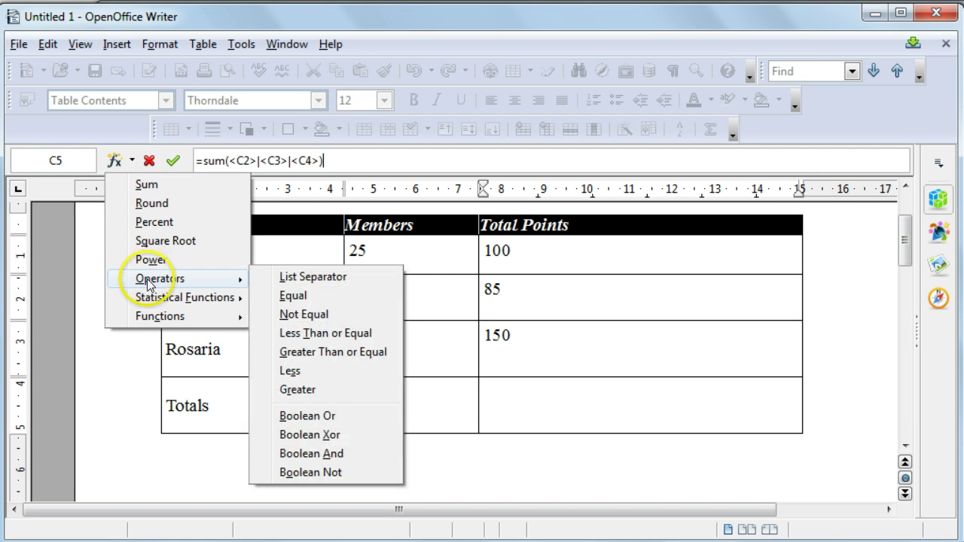
mouse_move(148, 299)
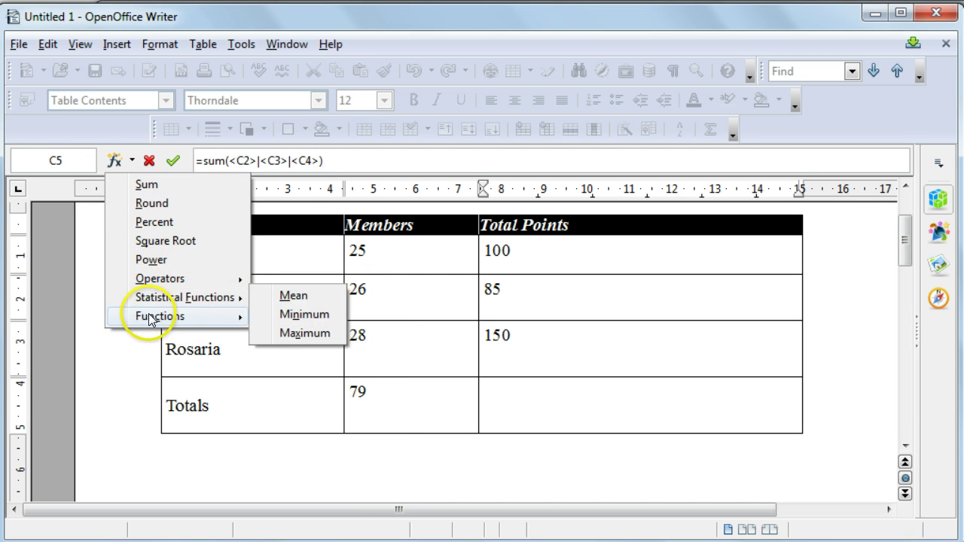
mouse_move(150, 320)
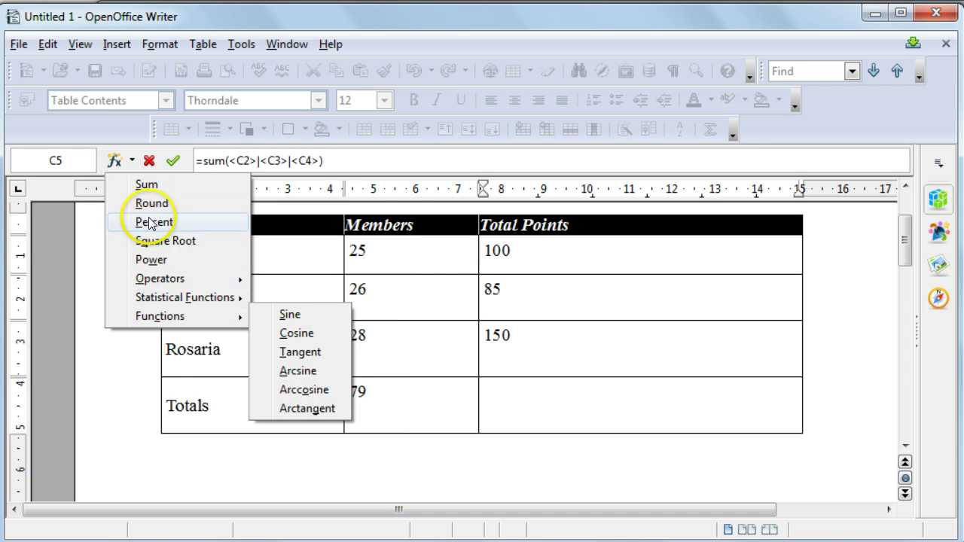
click(354, 160)
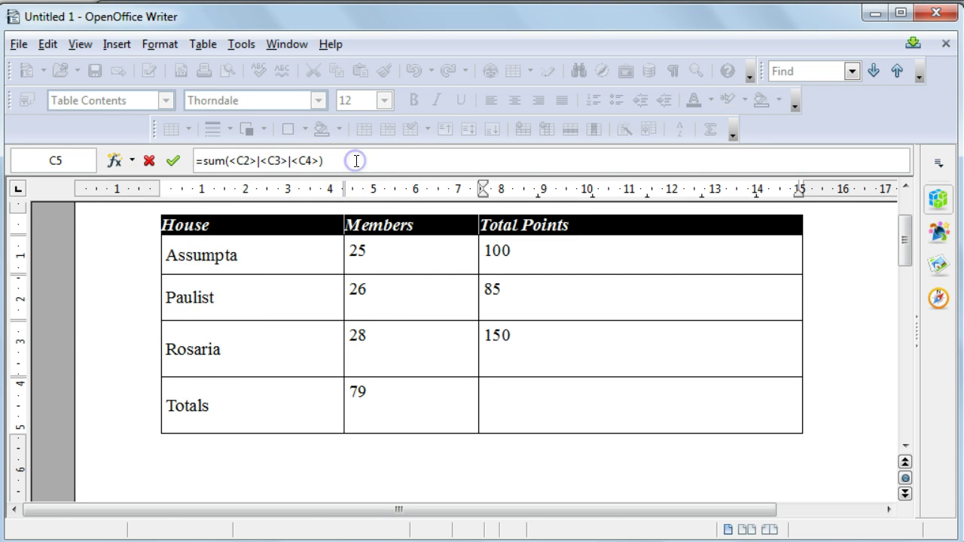
key(Return)
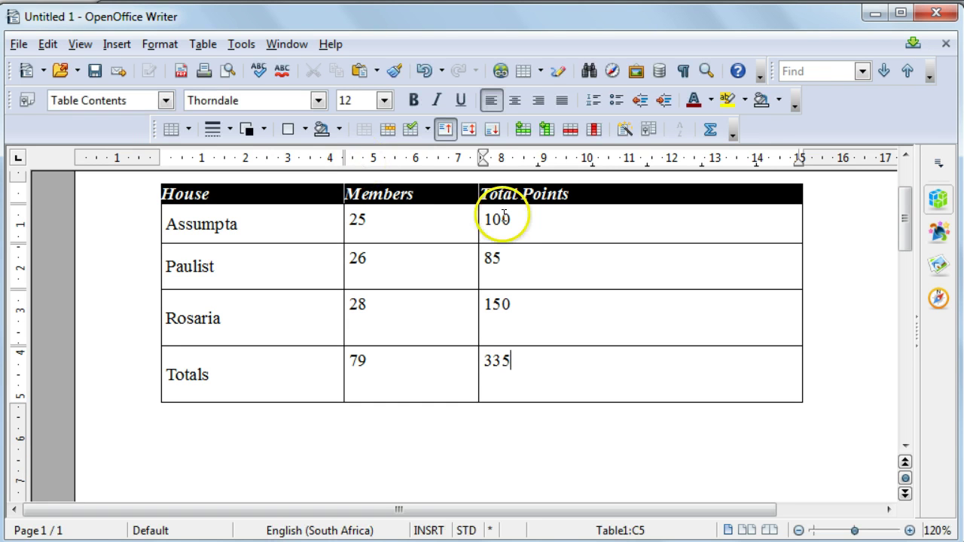
mouse_move(535, 363)
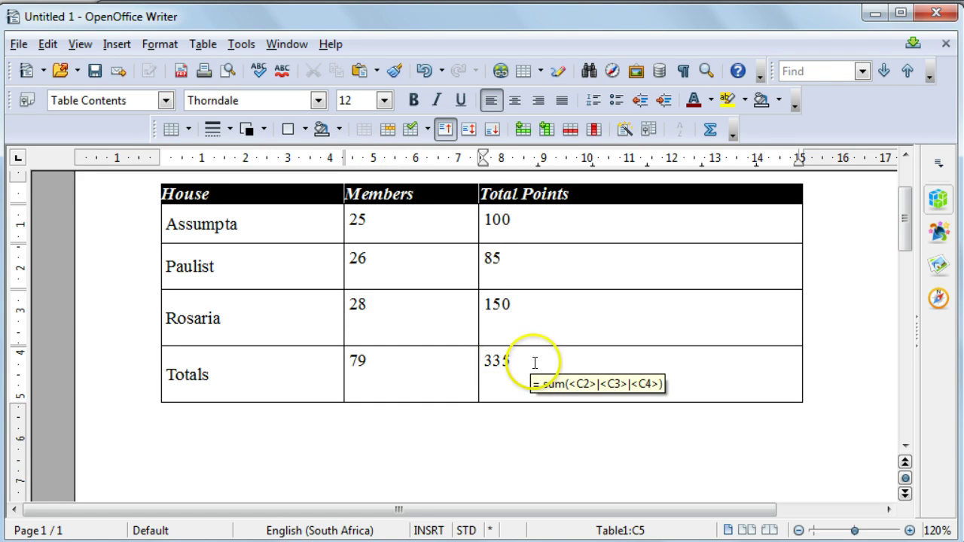
key(ctrl+z)
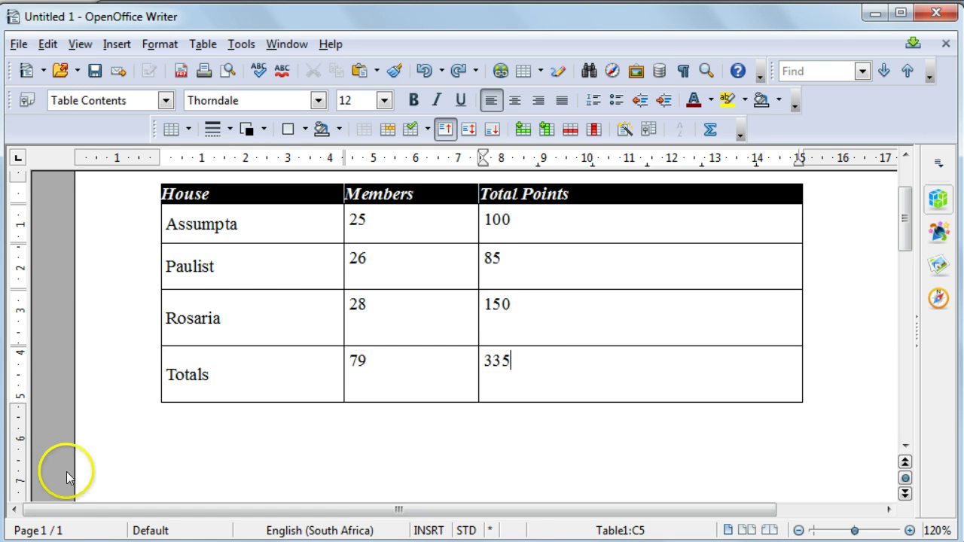
- Convert the selected table to text using Other with a comma (,) as separator
drag(162, 194, 579, 362)
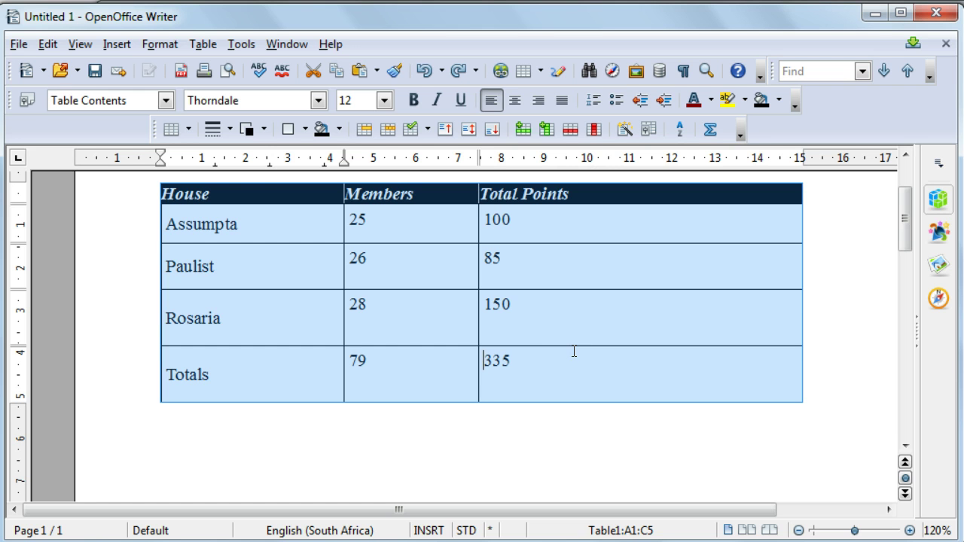
click(197, 45)
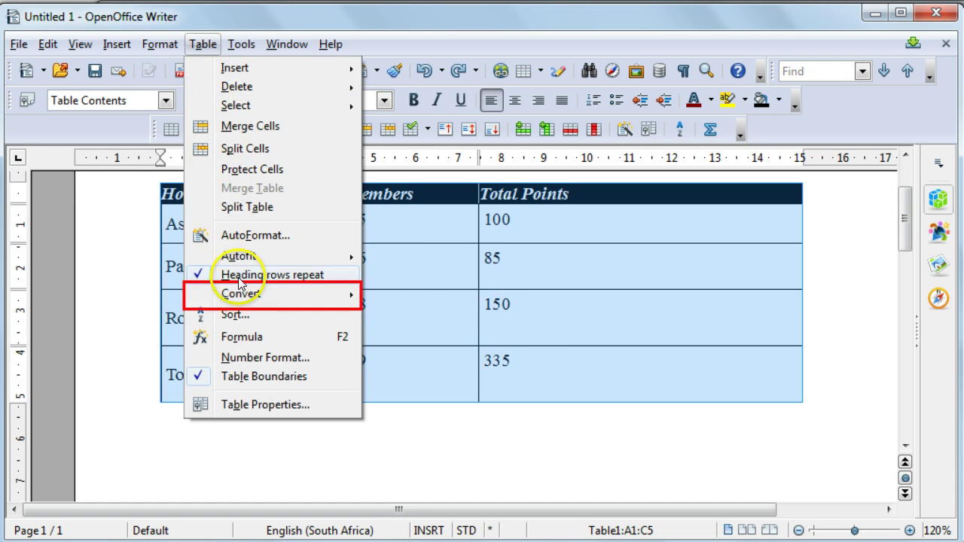
mouse_move(241, 295)
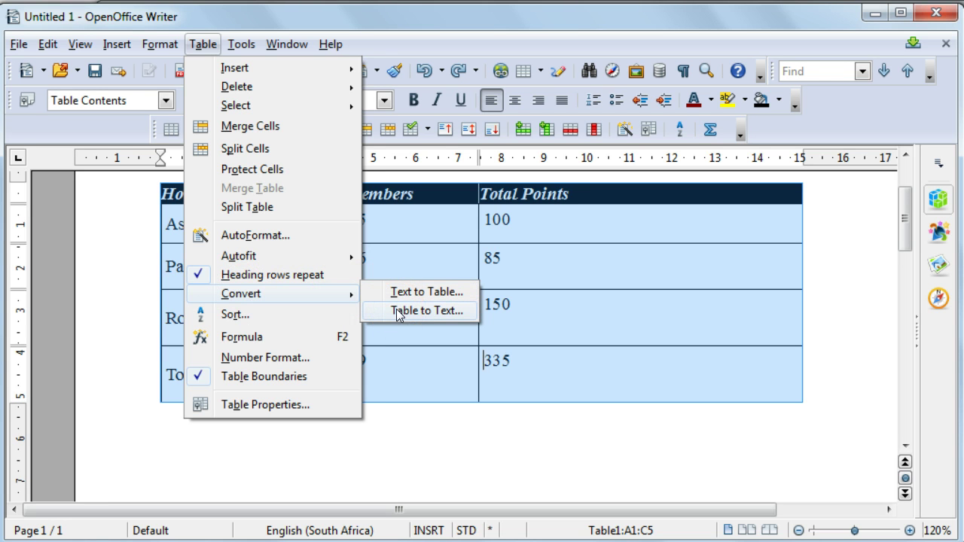
click(426, 310)
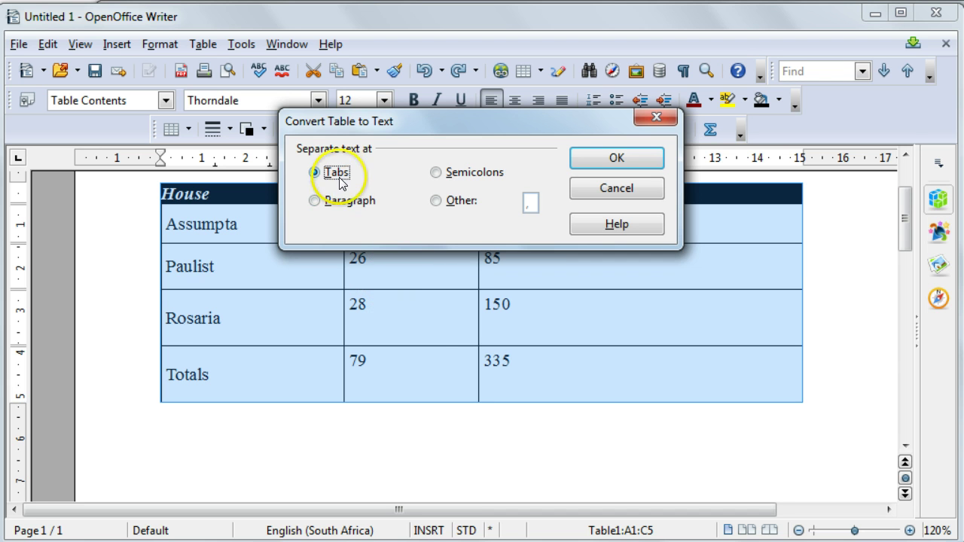
click(436, 202)
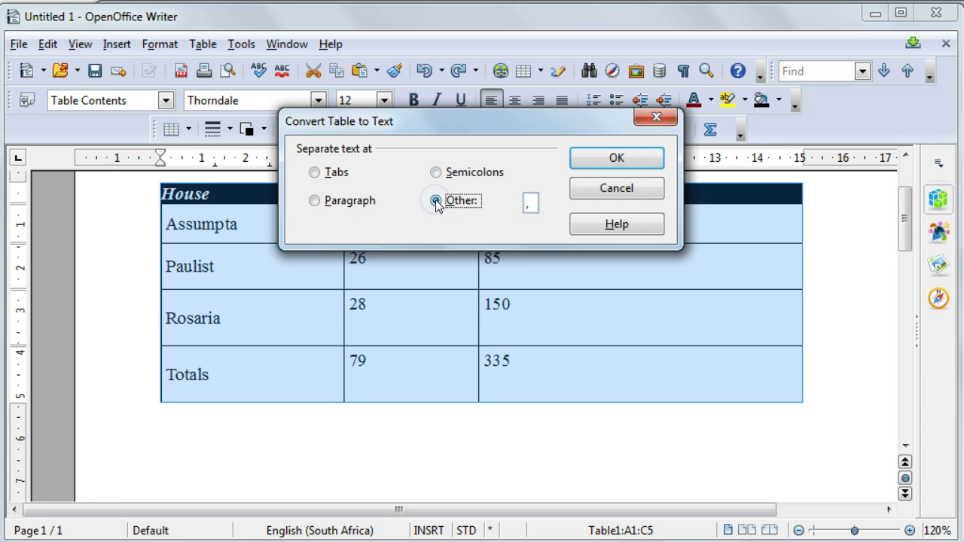
click(530, 204)
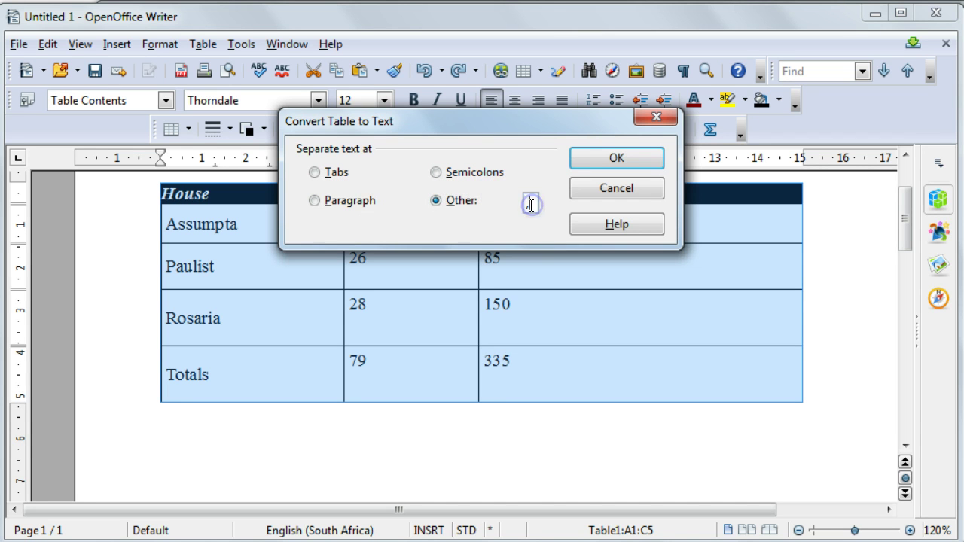
text(,)
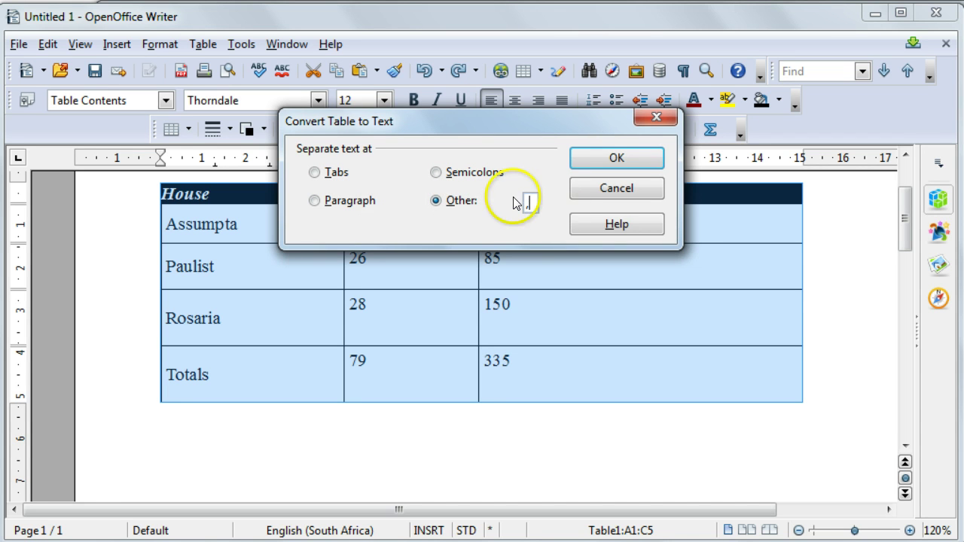
click(604, 159)
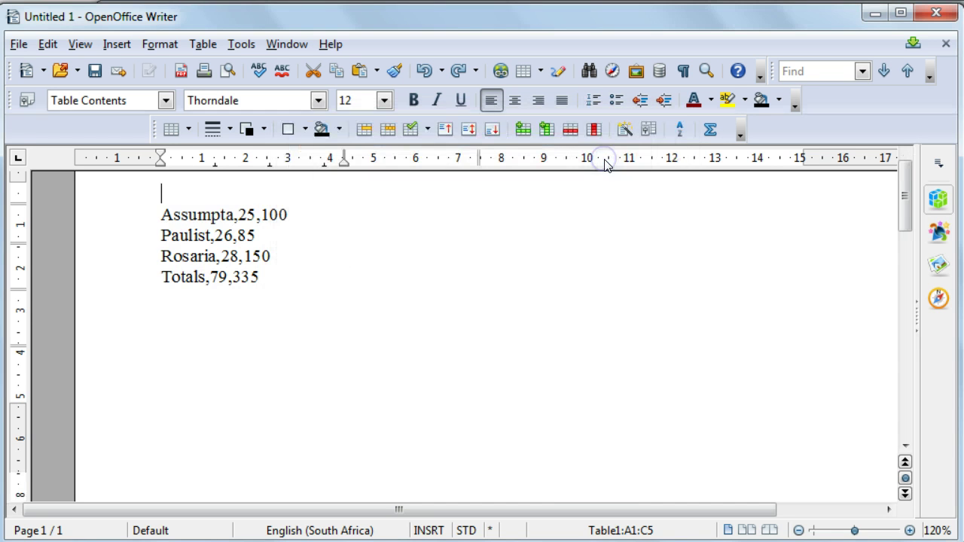
- Convert the four comma-separated lines to a three-column table with the comma separator
click(284, 223)
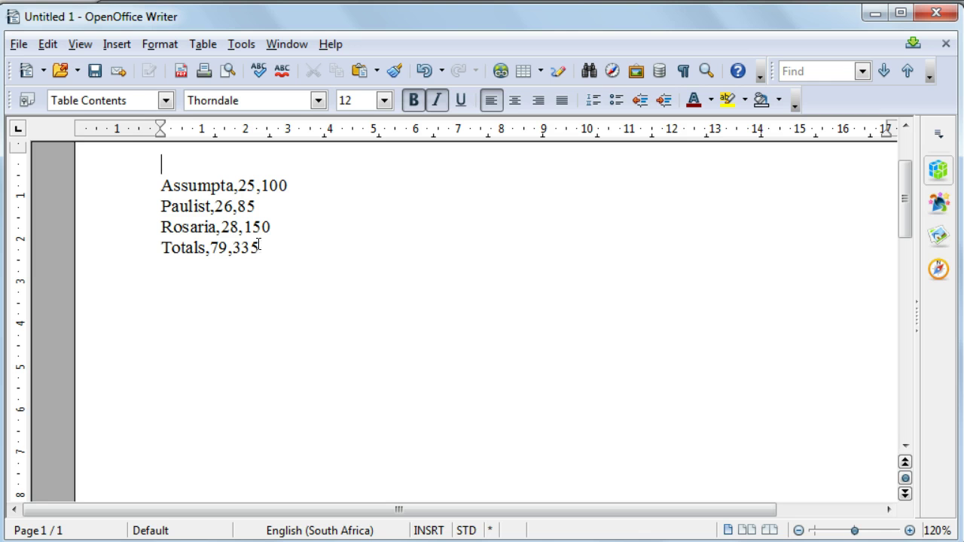
drag(258, 250, 159, 186)
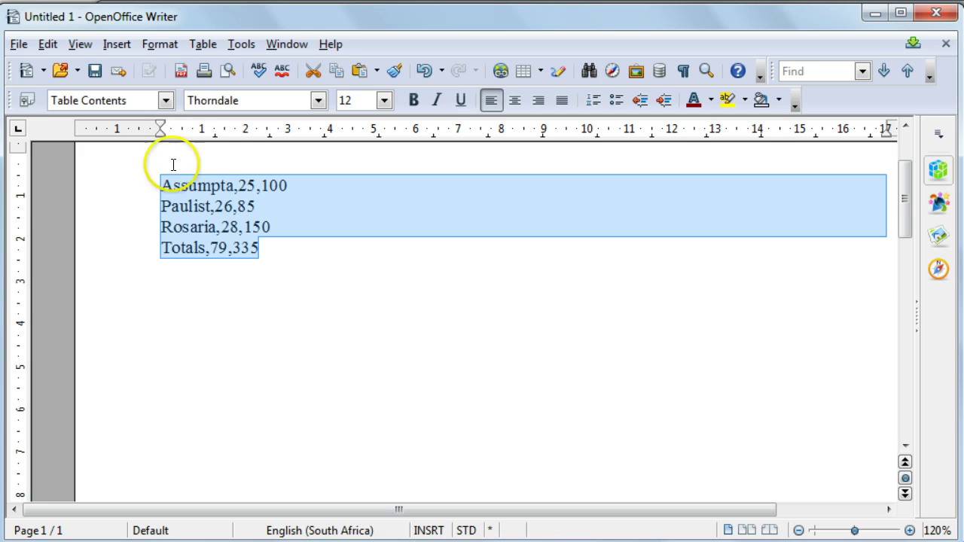
click(203, 45)
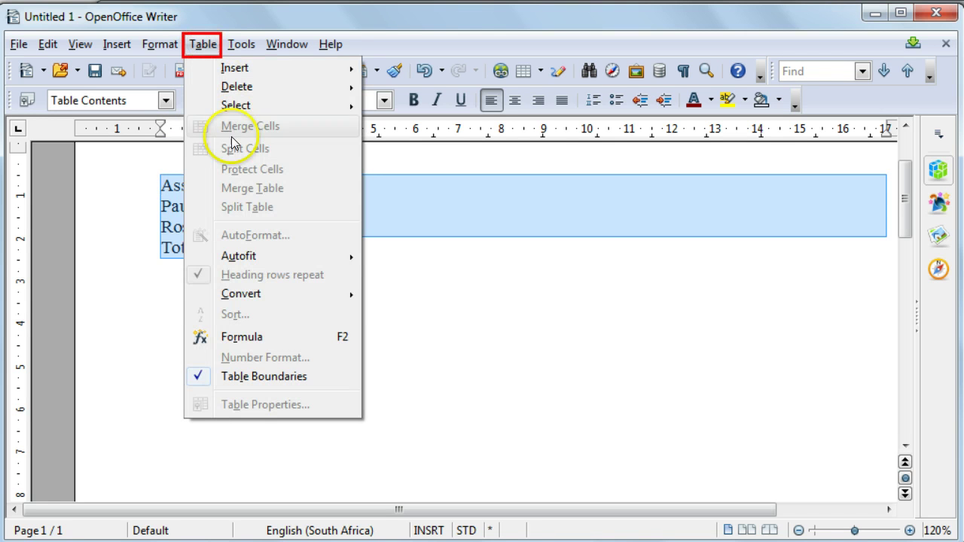
mouse_move(240, 296)
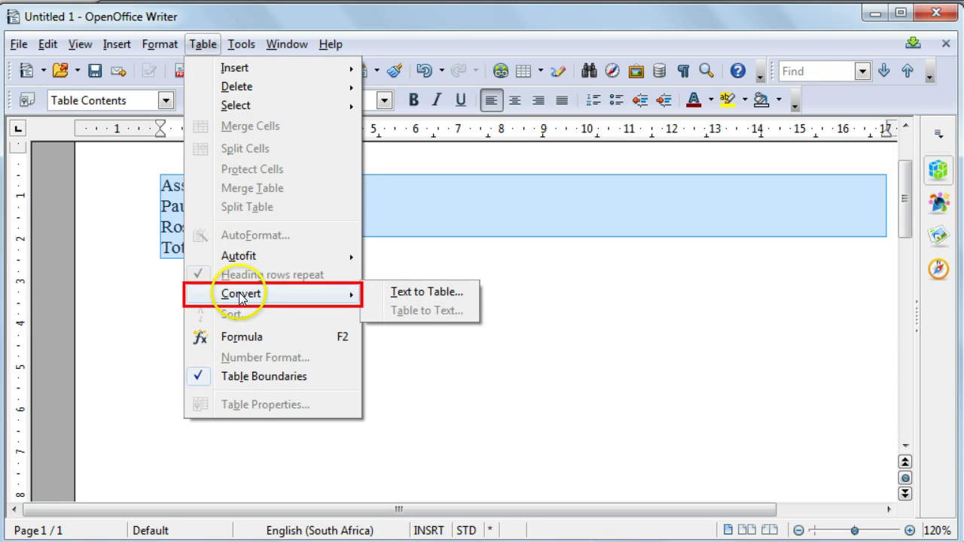
click(391, 294)
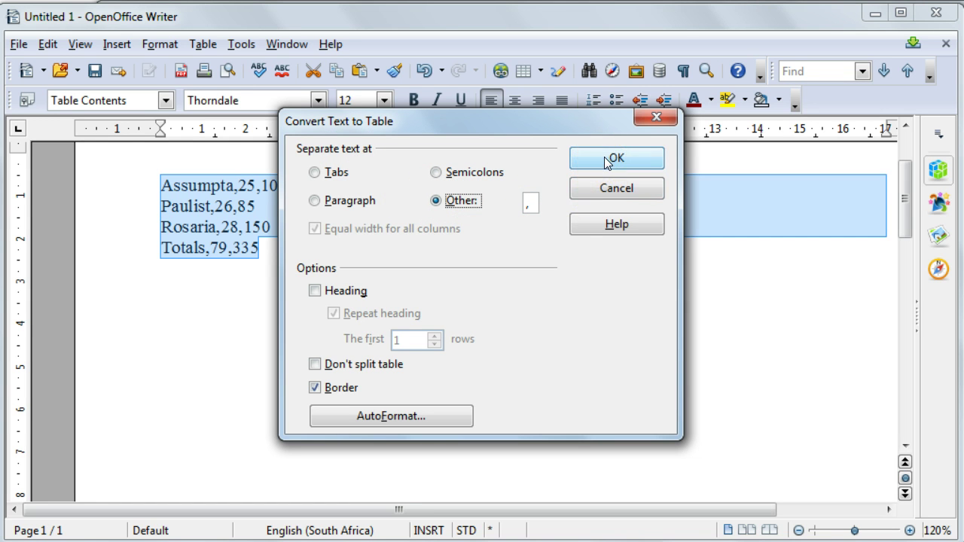
click(609, 159)
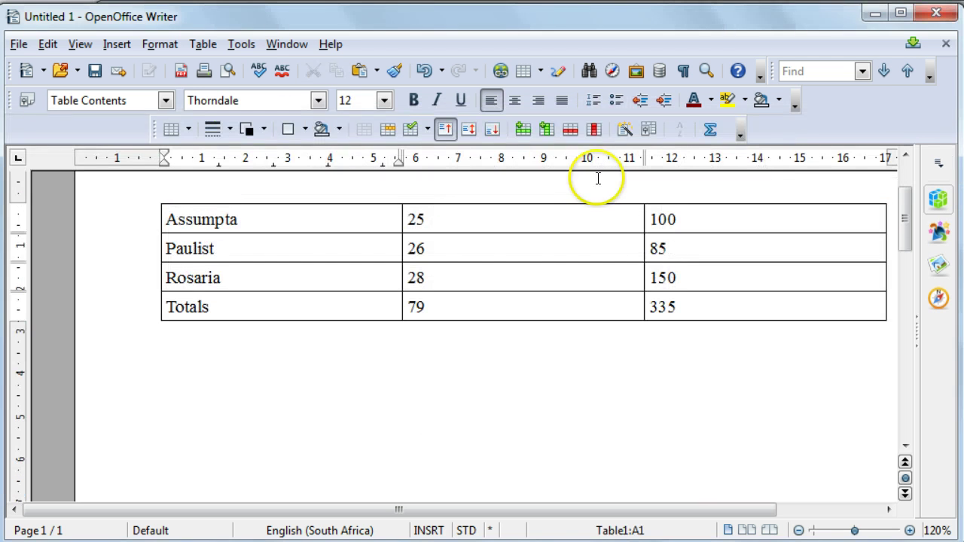